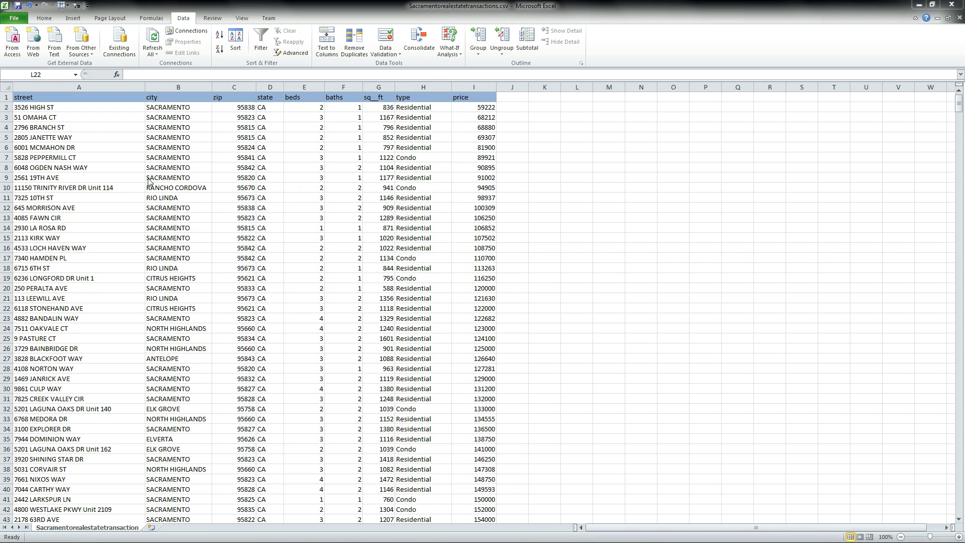
Select header row A1:I1 (street to price) and turn on AutoFilter dropdowns
click(162, 124)
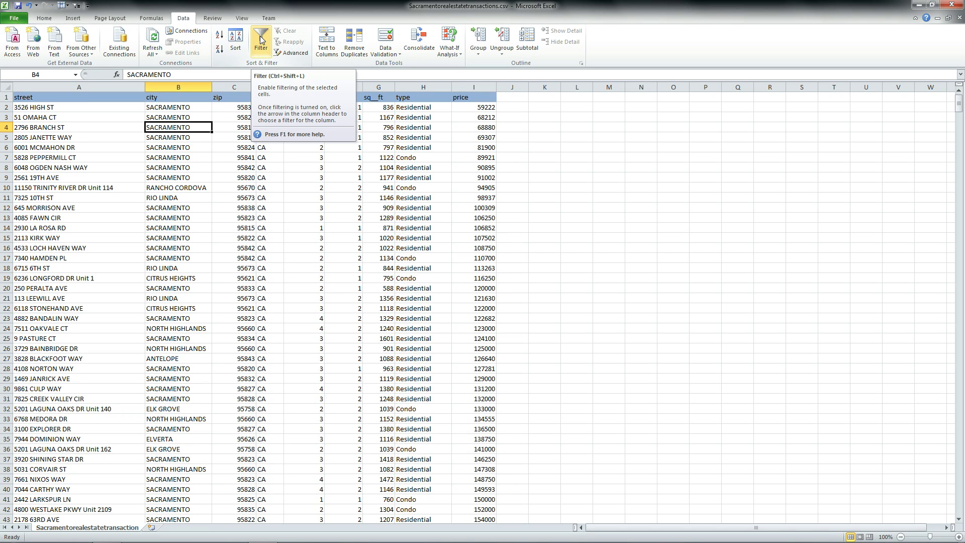
click(231, 228)
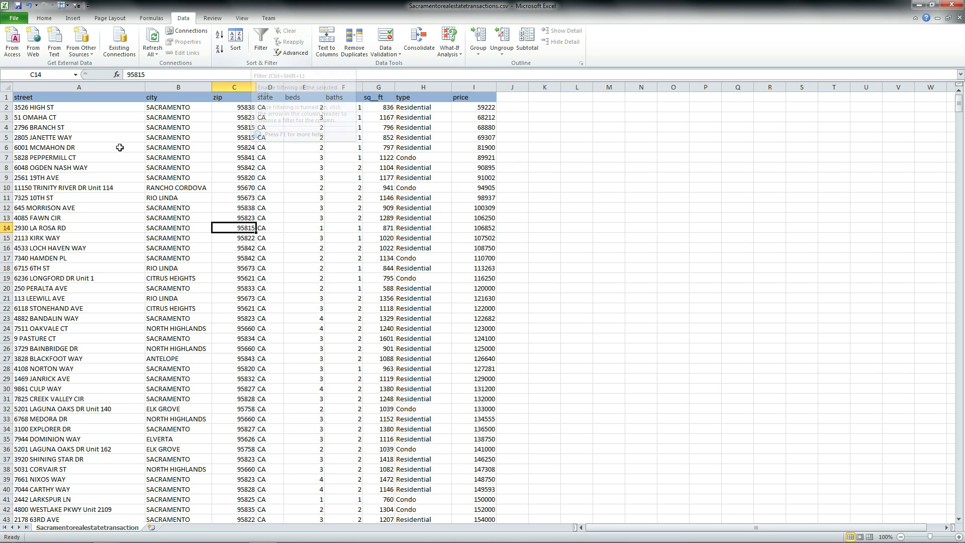
click(47, 99)
drag(48, 99, 469, 96)
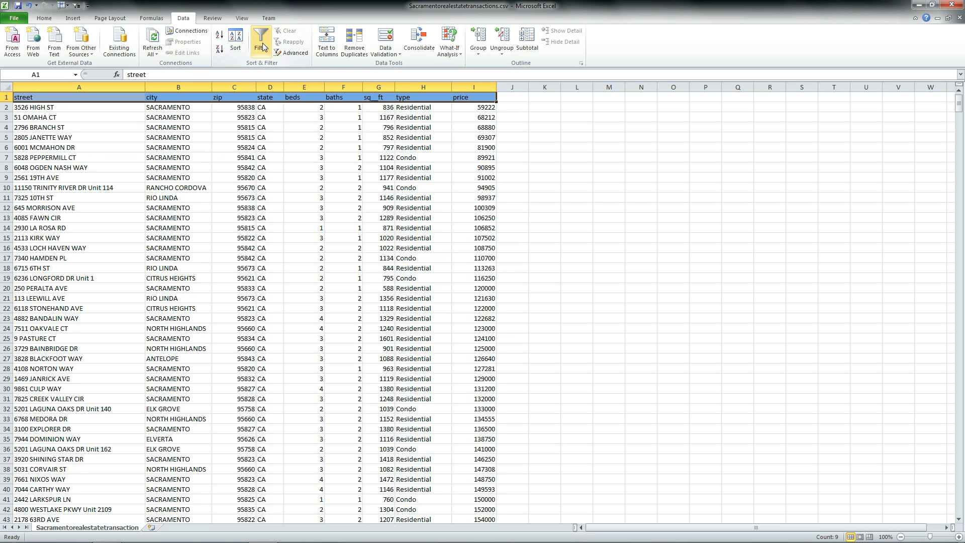
click(235, 177)
click(261, 40)
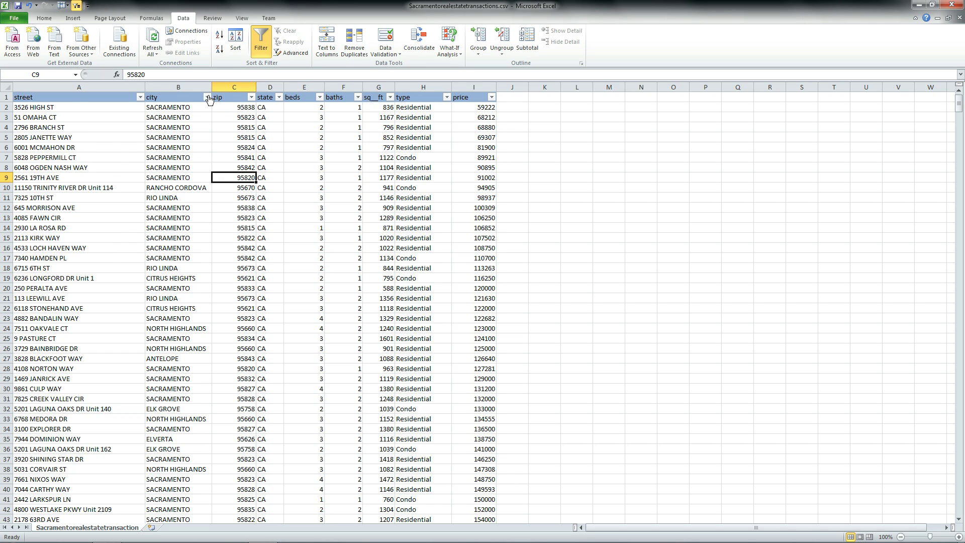
Filter the city column to show only SACRAMENTO rows
click(206, 97)
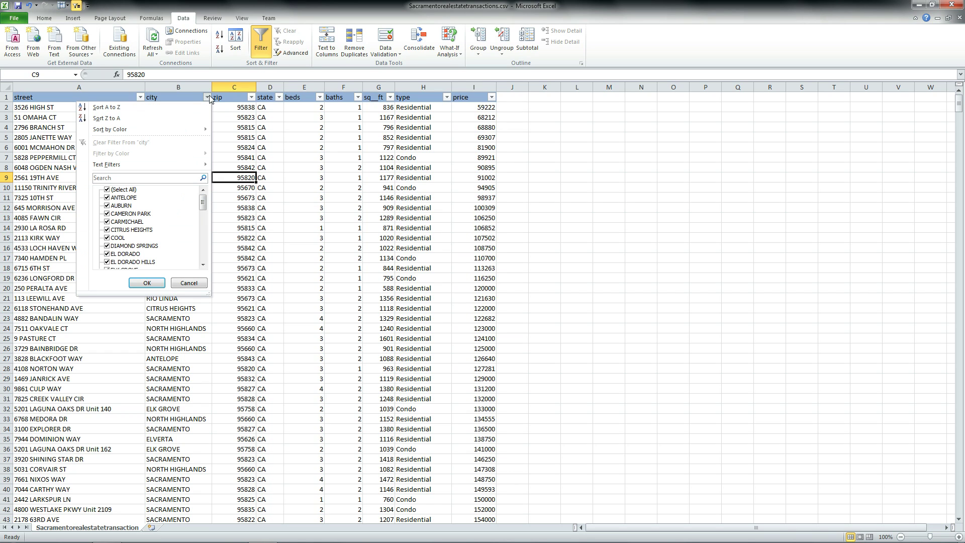
click(106, 190)
drag(203, 202, 203, 251)
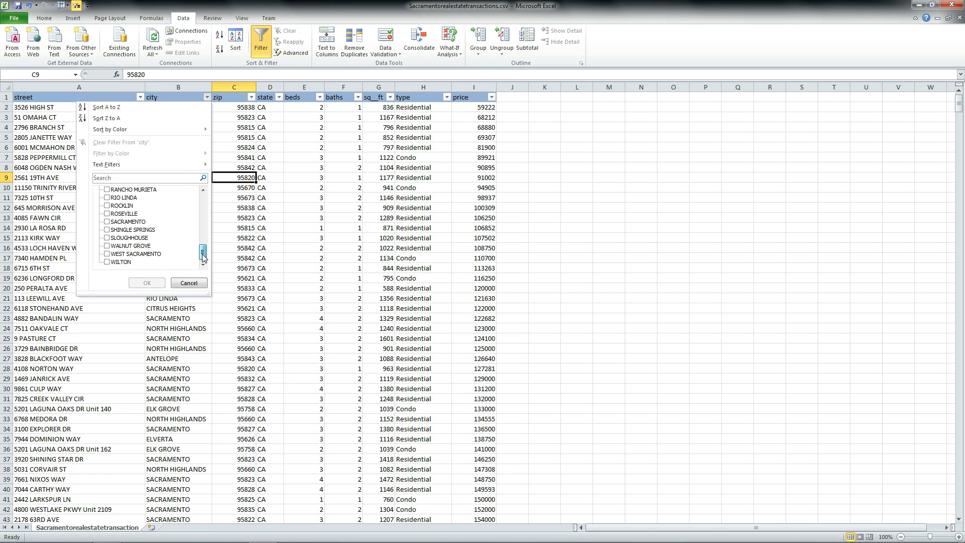
click(106, 223)
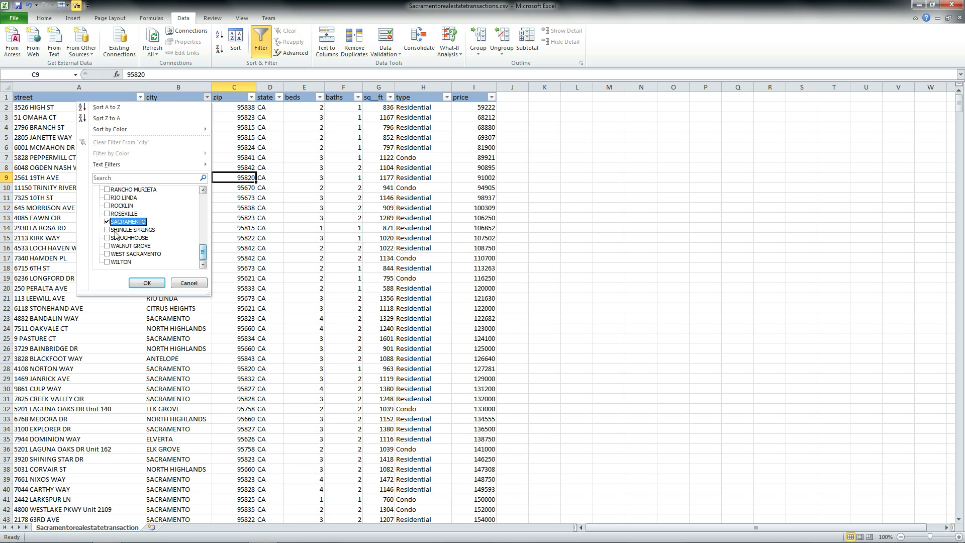
click(145, 282)
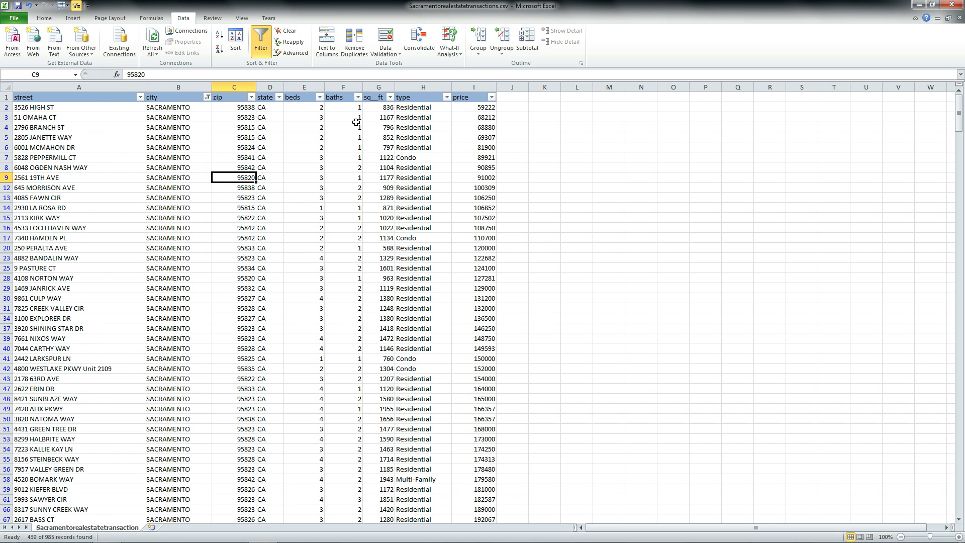
Filter the type column to Condo only, leaving 27 of 985 records
click(447, 97)
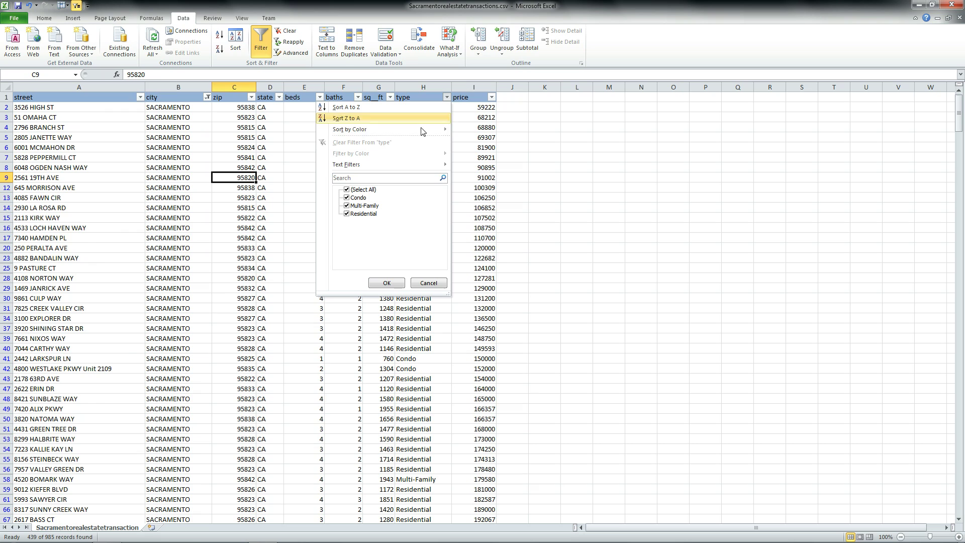
click(351, 190)
click(350, 198)
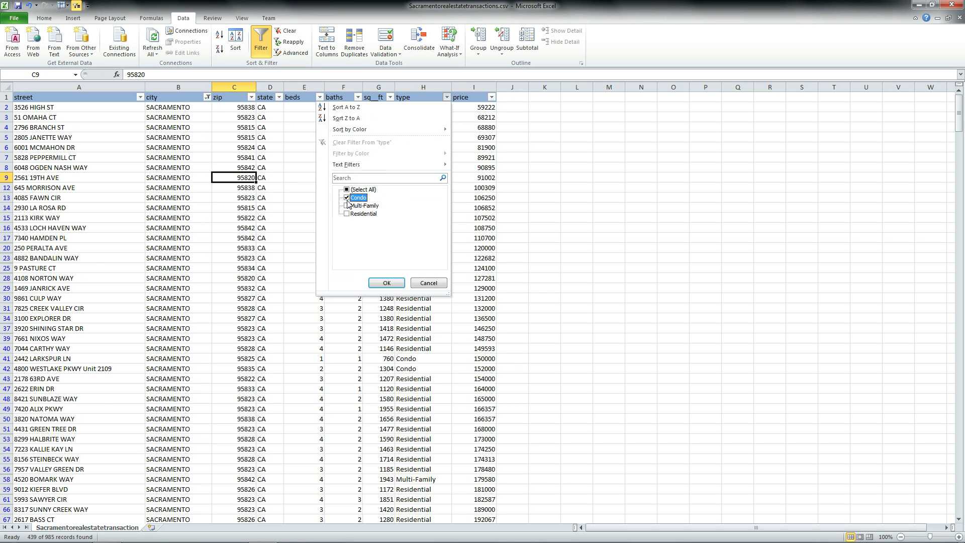
click(386, 283)
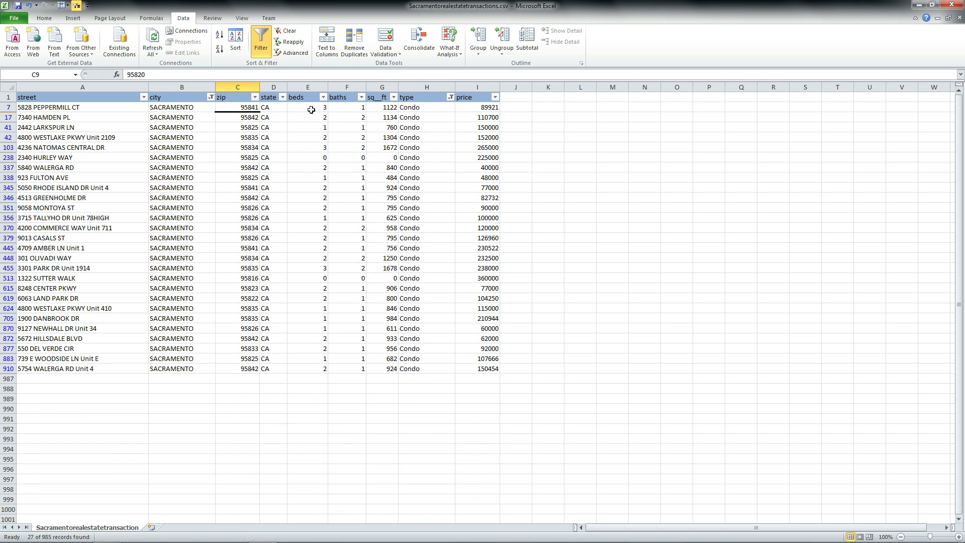
click(312, 159)
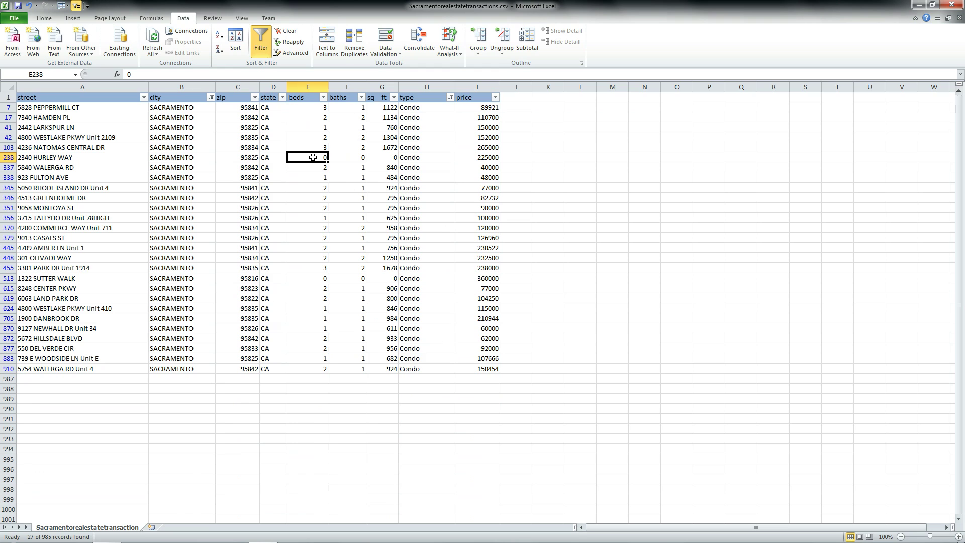
Filter the beds column to 2-bed listings only, leaving 15 records
click(323, 97)
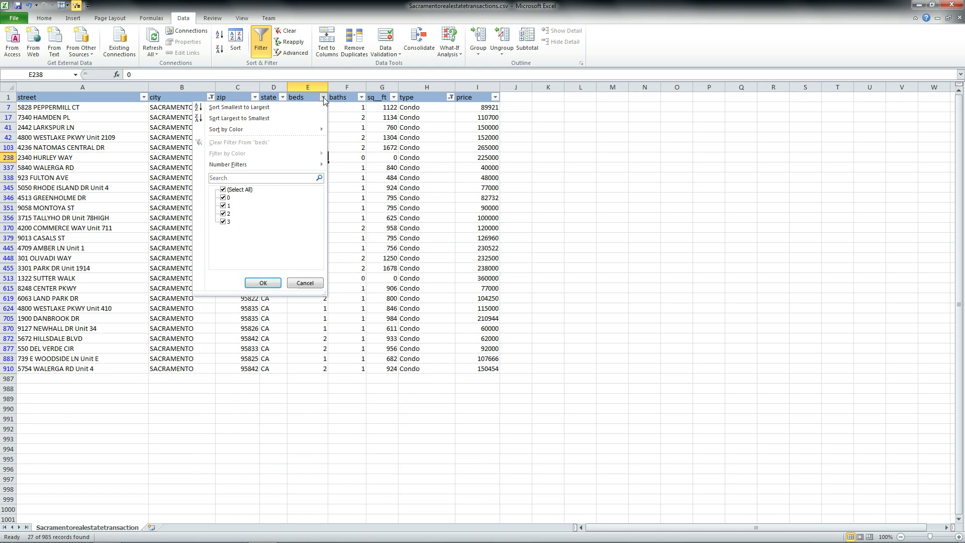
click(227, 190)
click(224, 213)
click(262, 283)
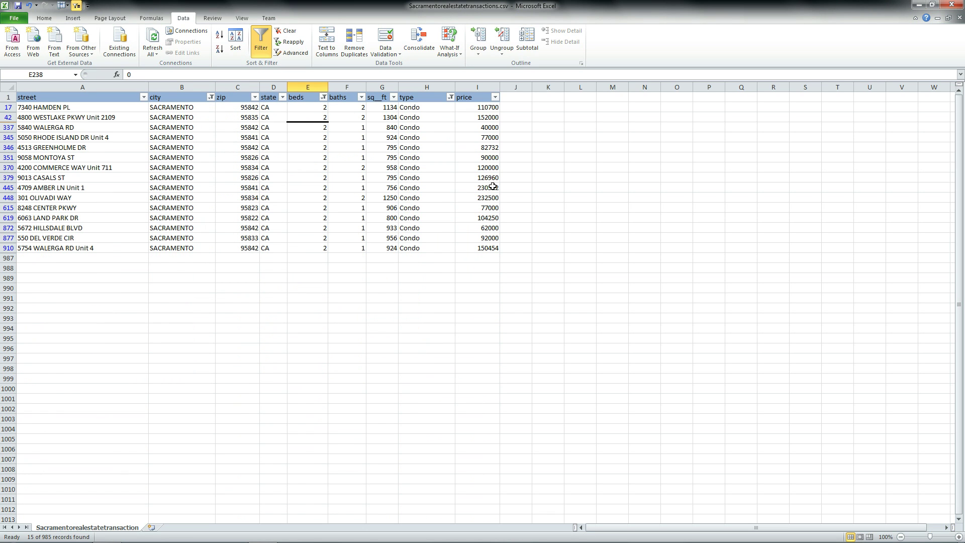
click(485, 107)
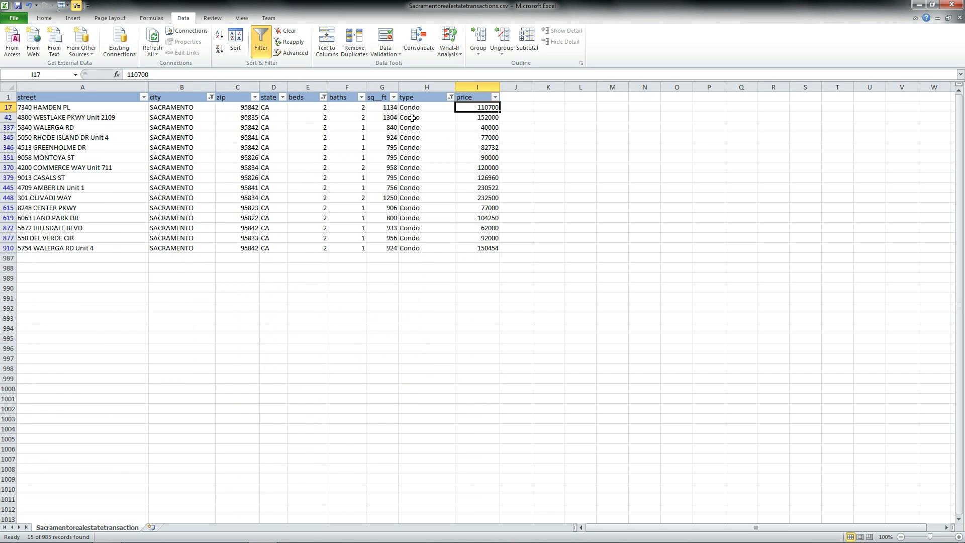
click(380, 112)
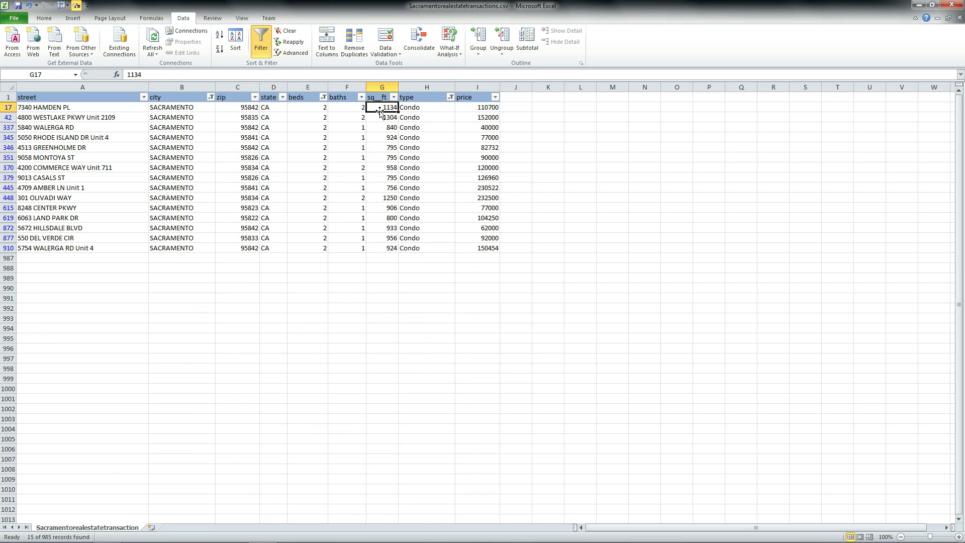
Include every bed count again, restoring all 27 condo records
click(324, 98)
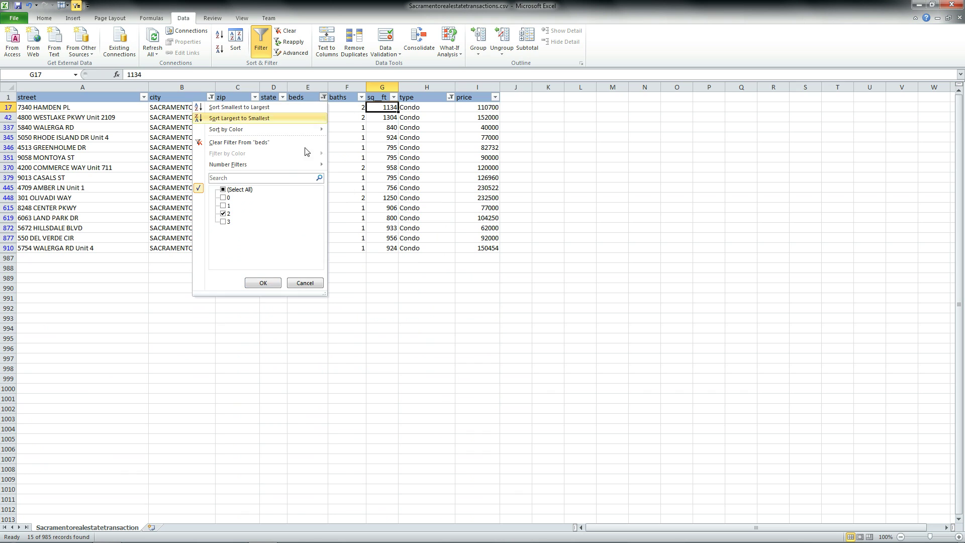
click(224, 190)
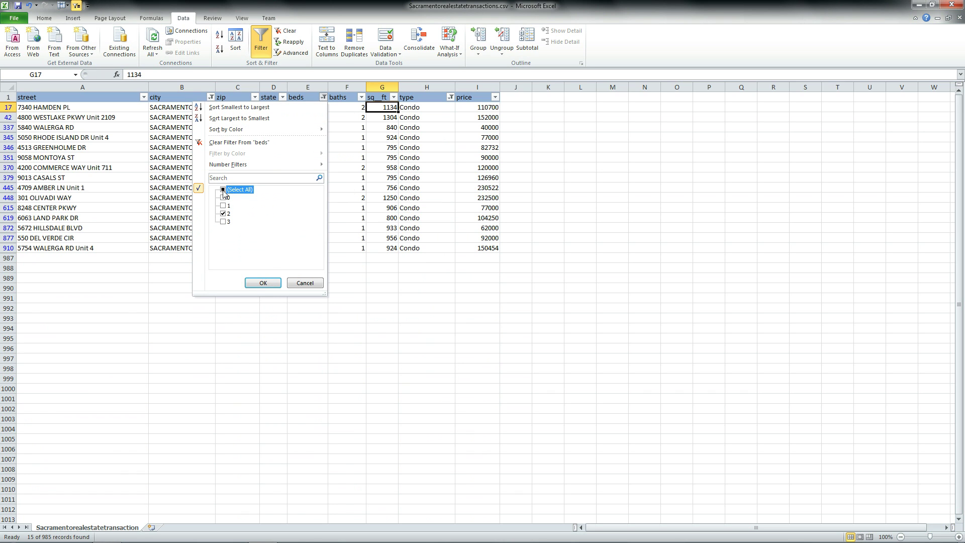
click(256, 283)
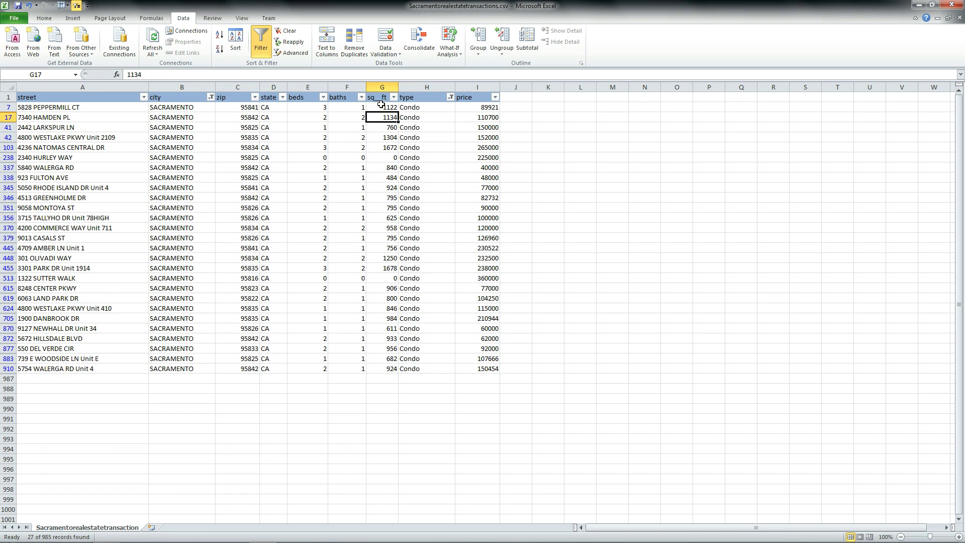
Apply a sq_ft Greater Than 1200 number filter, leaving 4 records
click(394, 97)
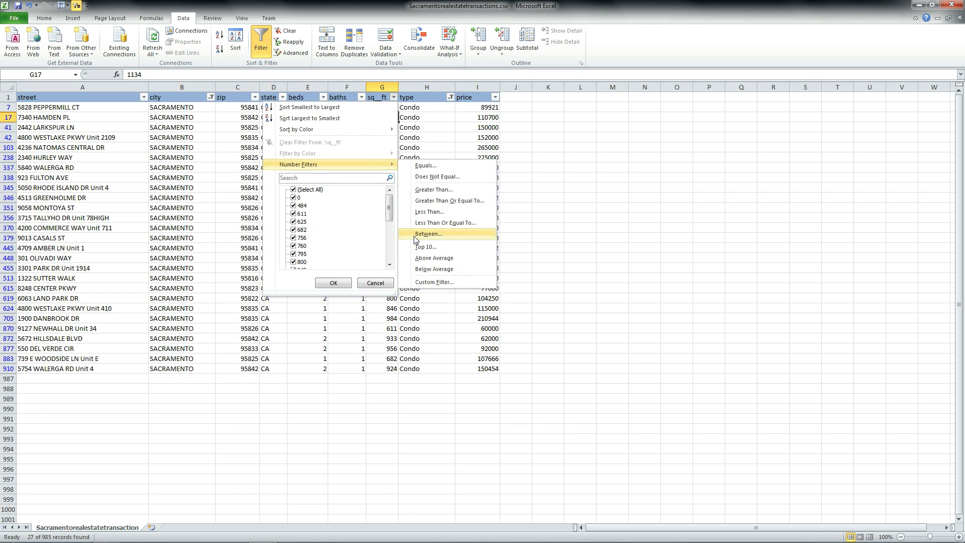
click(445, 191)
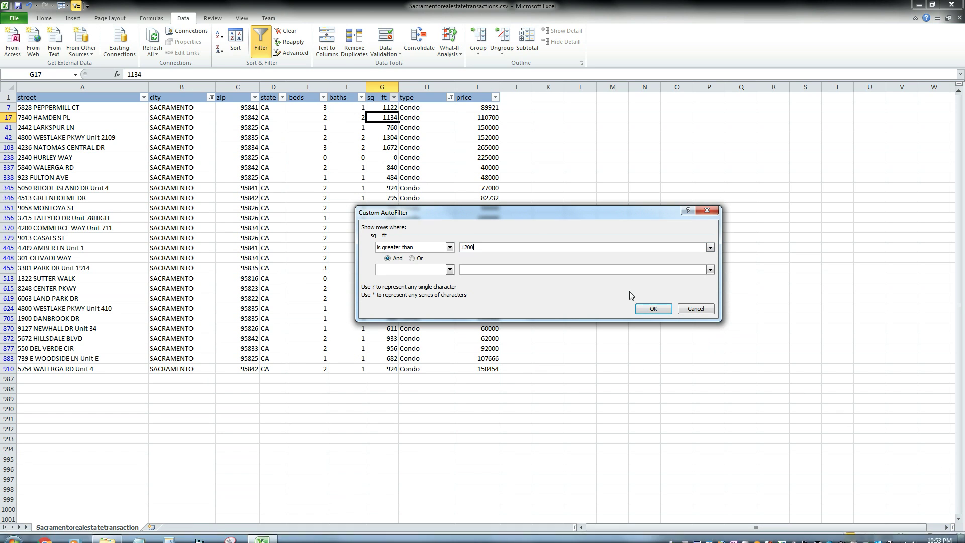
click(648, 308)
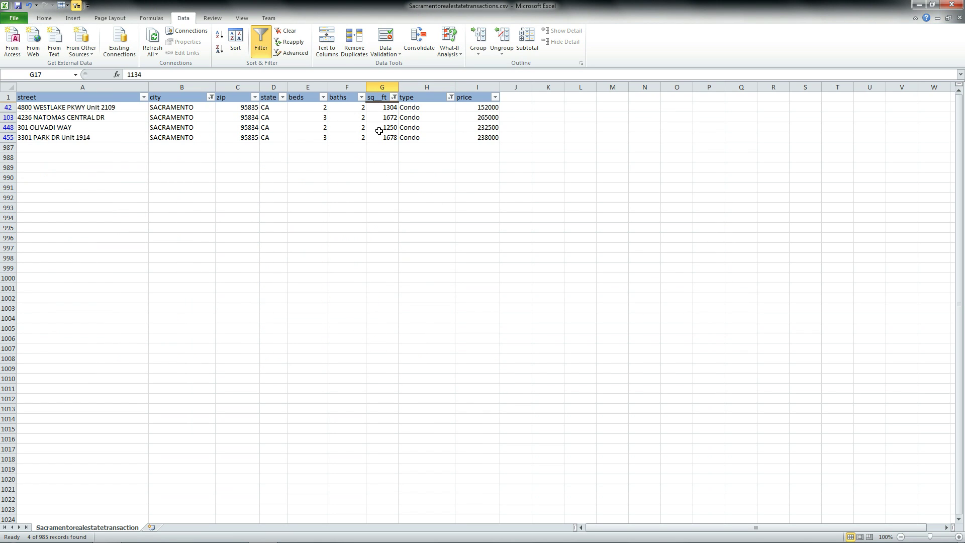
Change the sq_ft filter to Between 1200 and 1400, leaving 2 condos
click(395, 98)
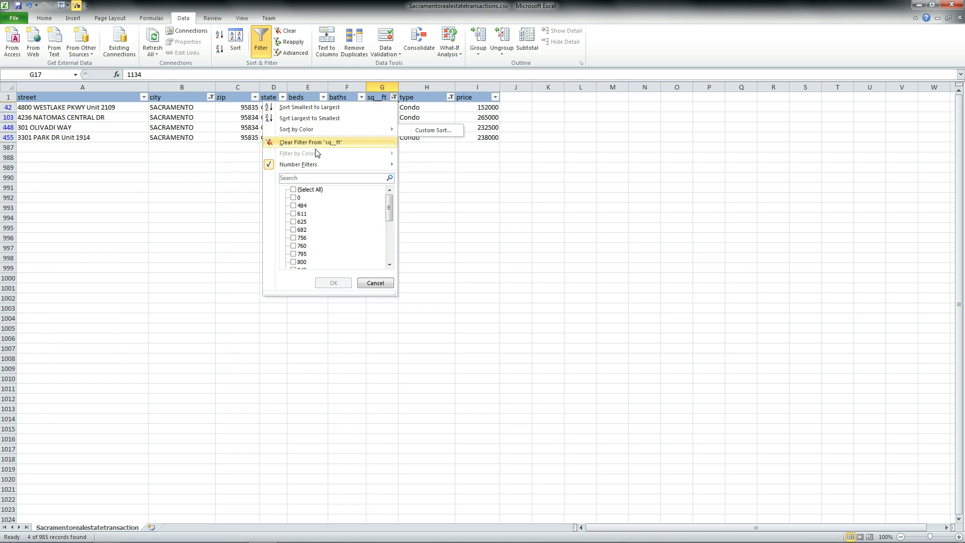
mouse_move(311, 165)
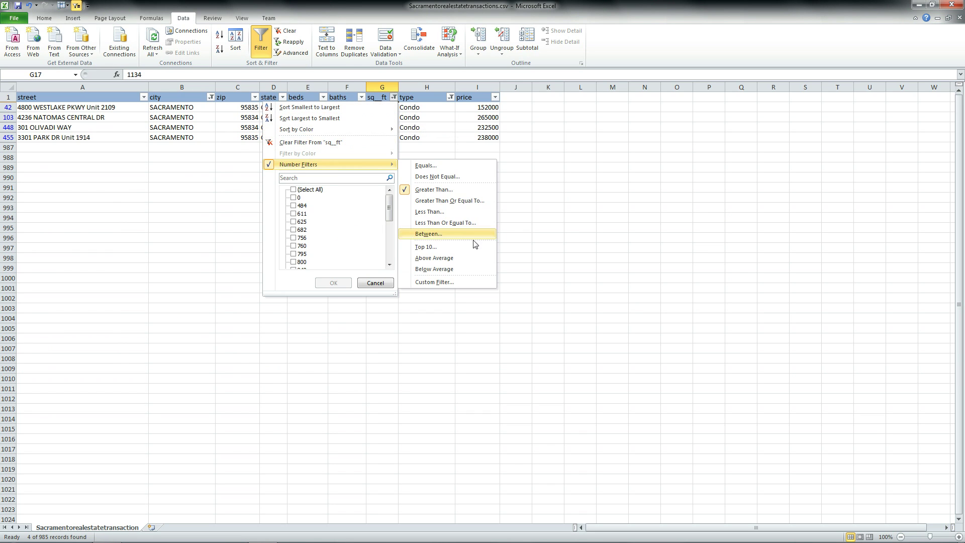
click(441, 234)
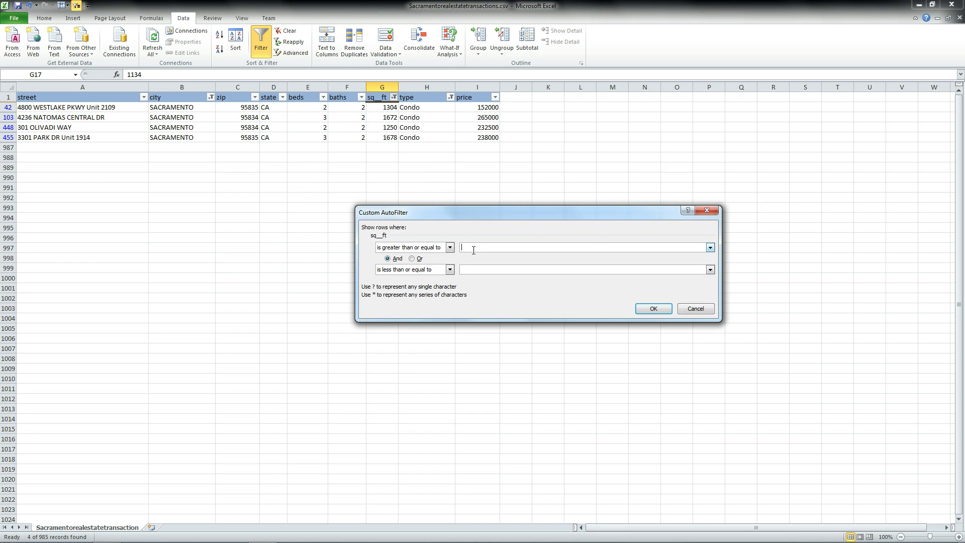
text(1200)
click(473, 269)
text(1400)
click(653, 309)
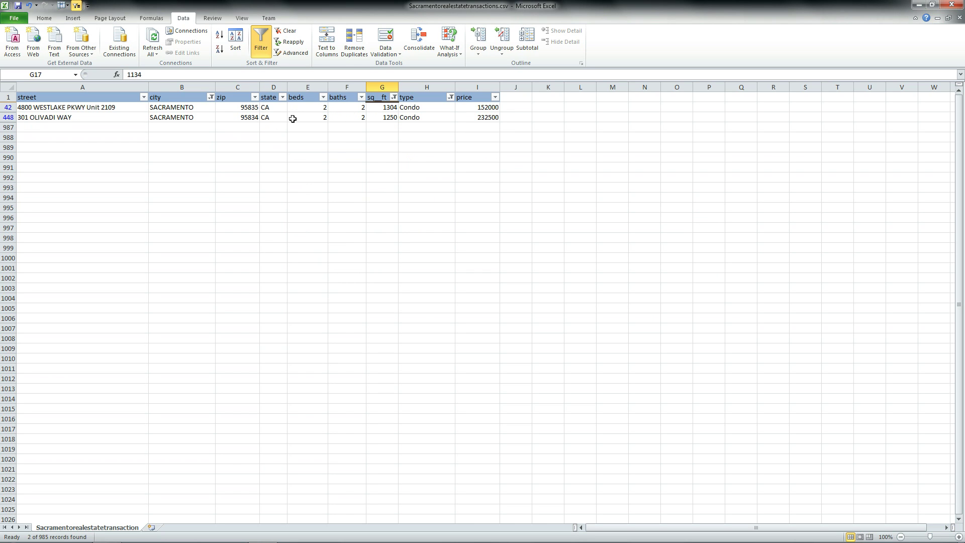
click(394, 97)
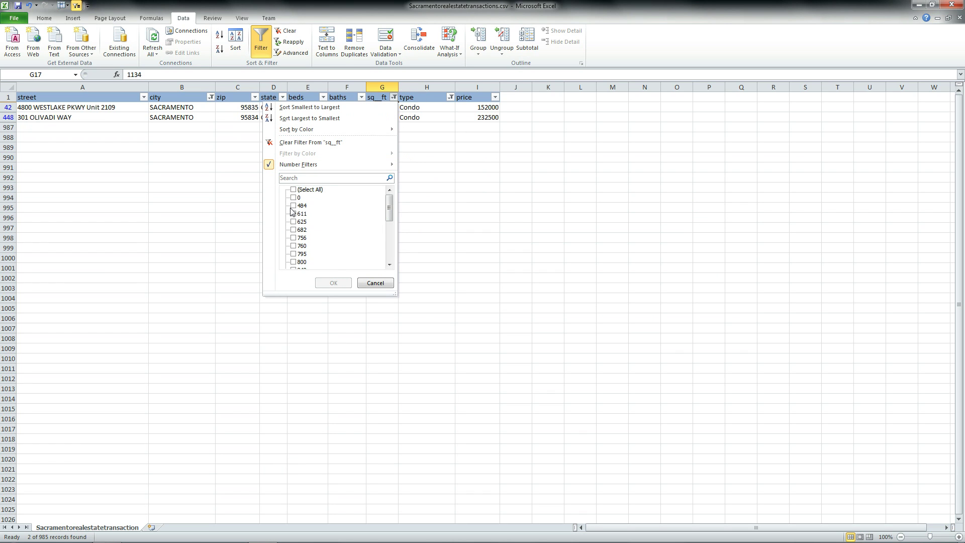
Clear the sq_ft filter and select all cities to remove the city filter
click(310, 144)
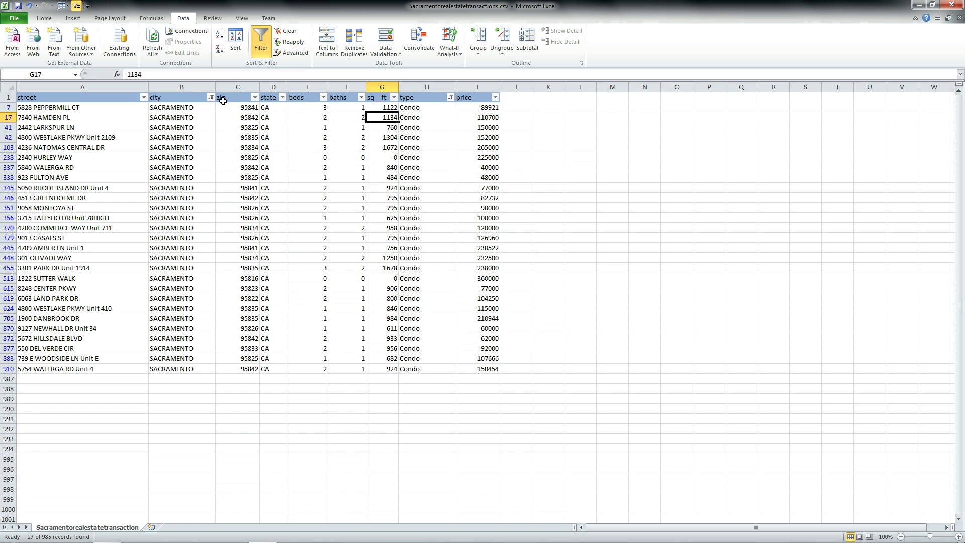
click(210, 97)
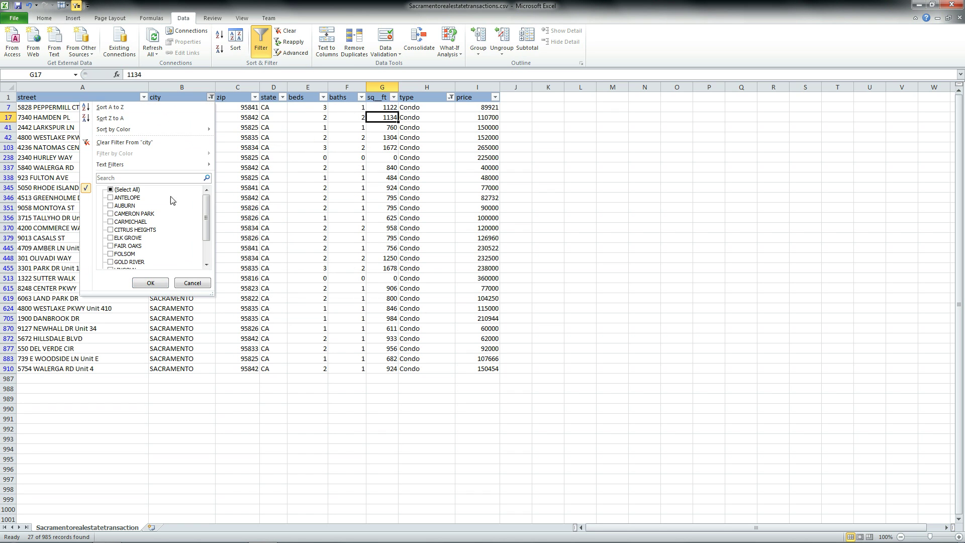
click(111, 190)
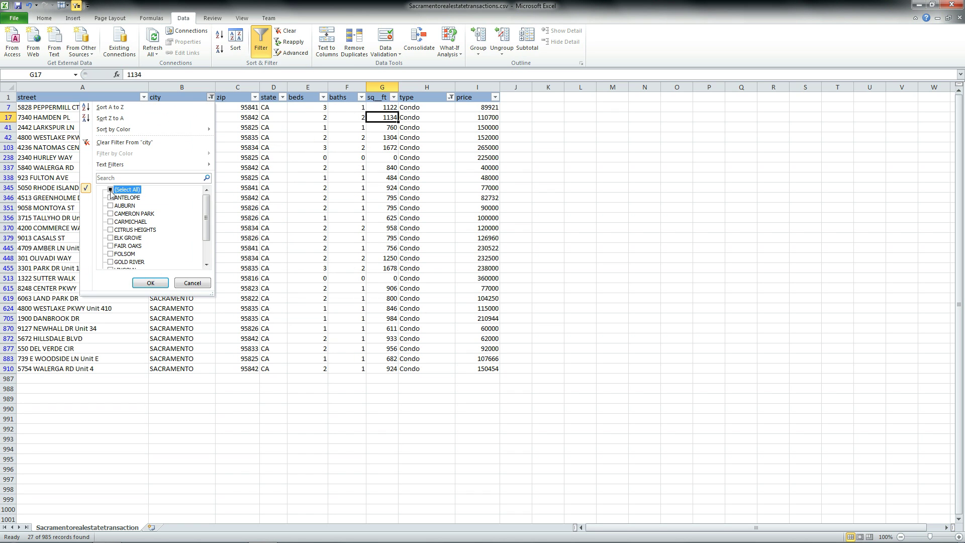
click(149, 283)
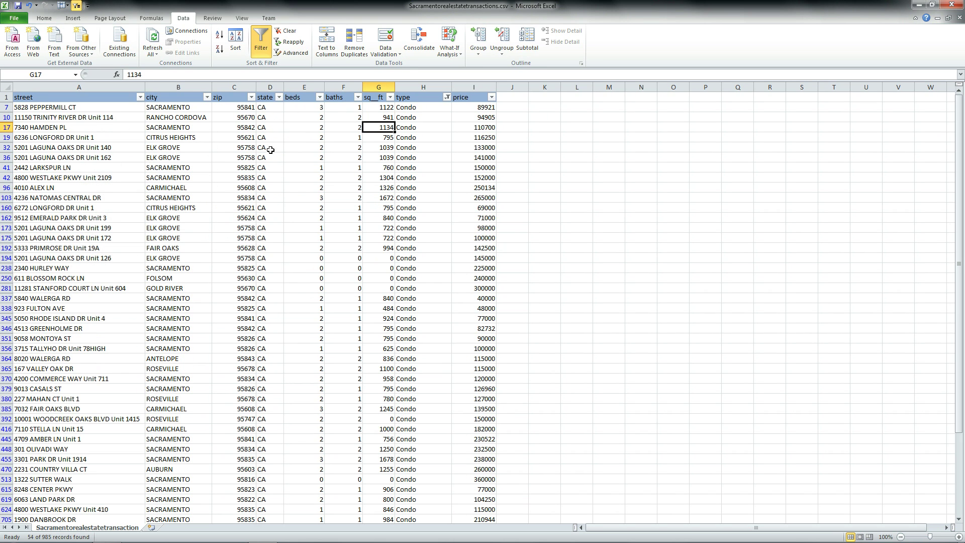
click(211, 174)
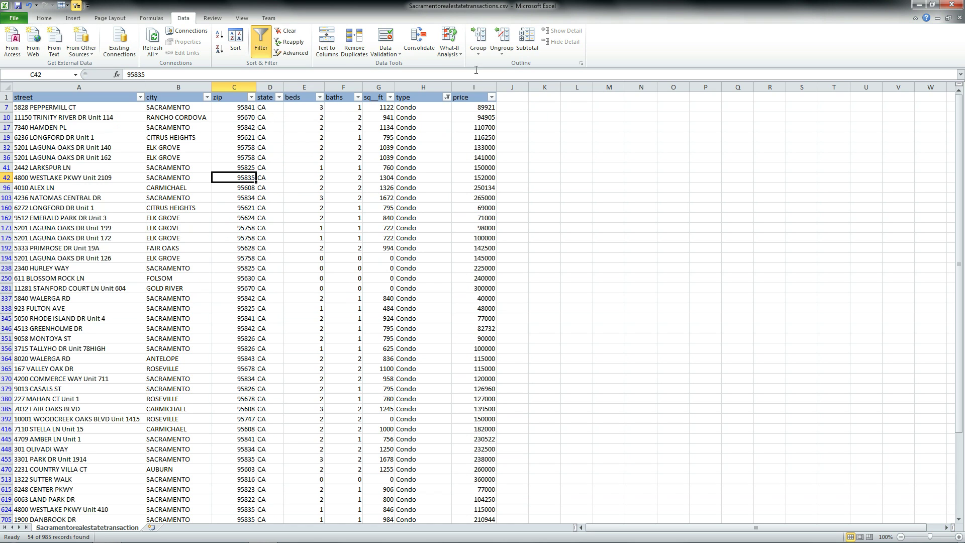
Select all property types to remove the type filter, showing all 985 records
click(447, 97)
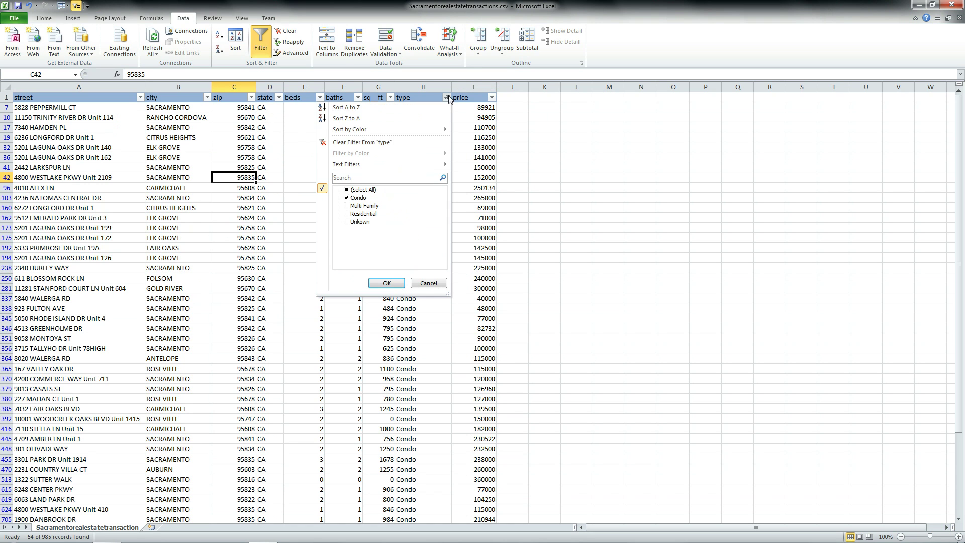
click(348, 190)
click(386, 282)
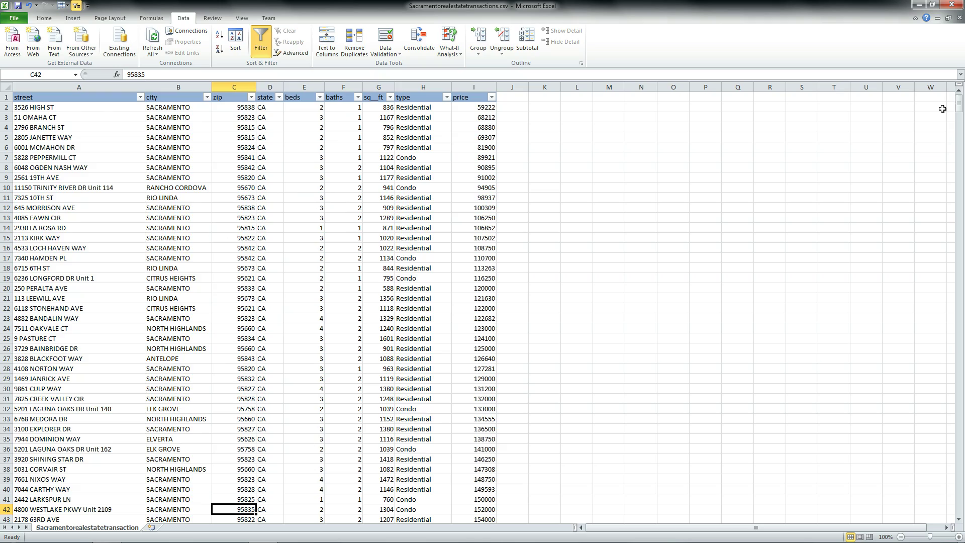
mouse_move(958, 107)
mouse_down()
mouse_move(958, 508)
mouse_move(958, 101)
mouse_up()
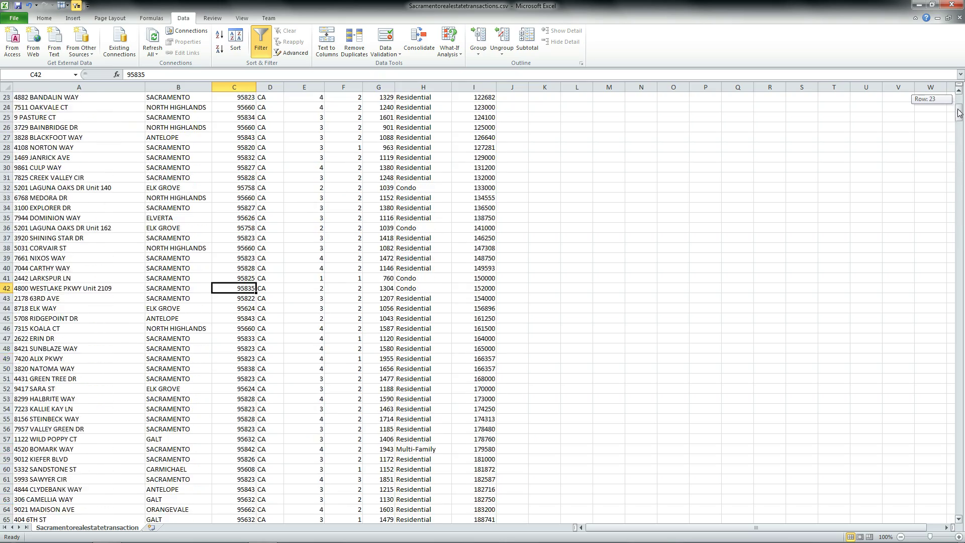
mouse_move(958, 113)
mouse_down()
mouse_move(959, 122)
mouse_move(959, 96)
mouse_move(959, 126)
mouse_move(959, 97)
mouse_up()
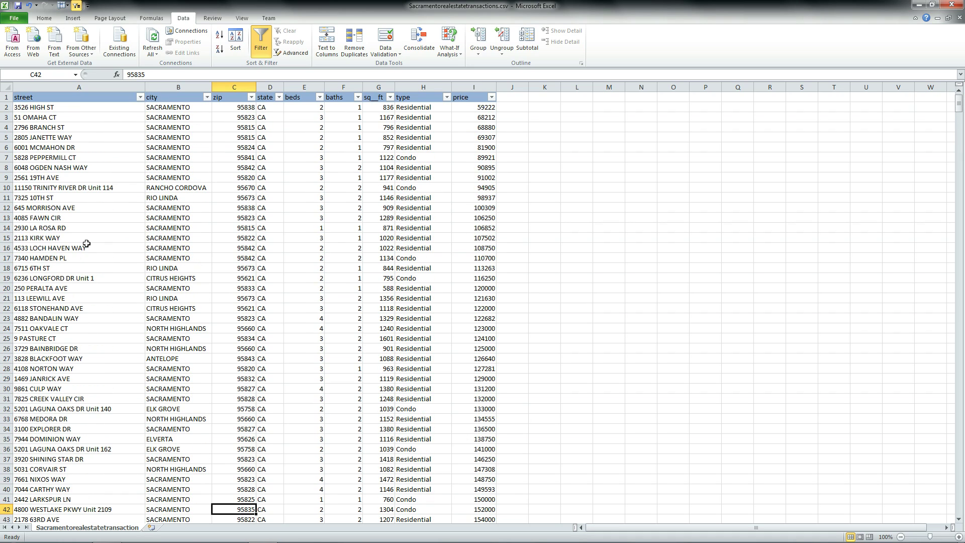